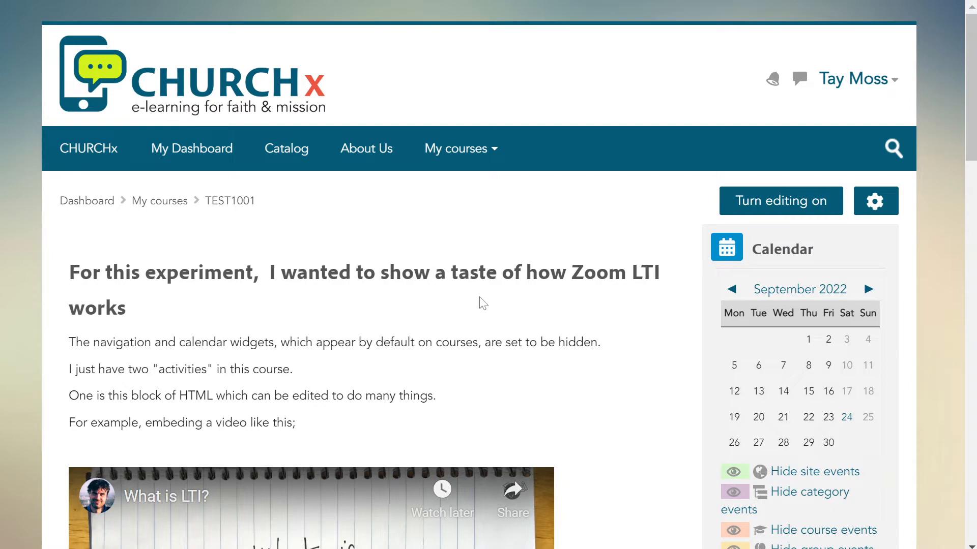
Turn on editing for the TEST1001 course and add a new Page resource below the existing activities.
left_click(761, 185)
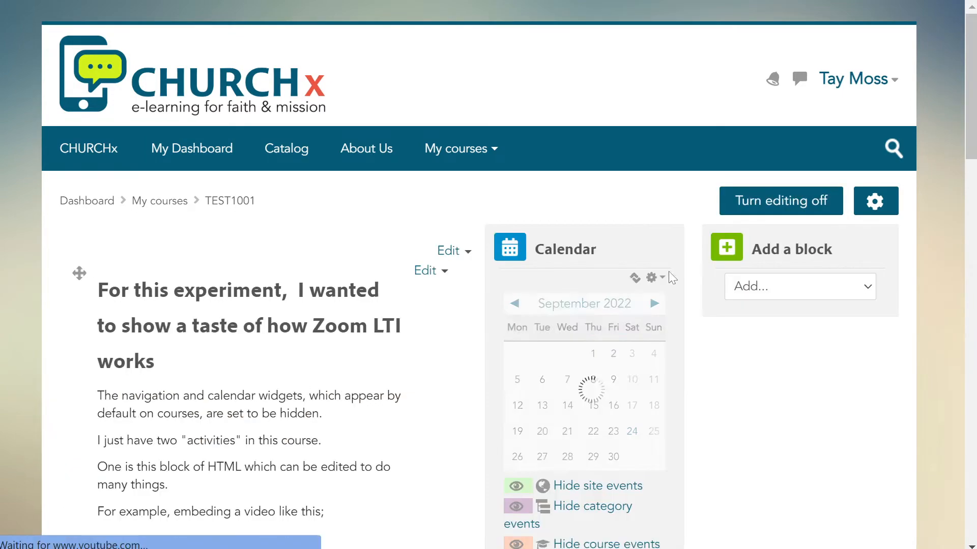
scroll(496, 307, "down", 5)
scroll(429, 307, "down", 15)
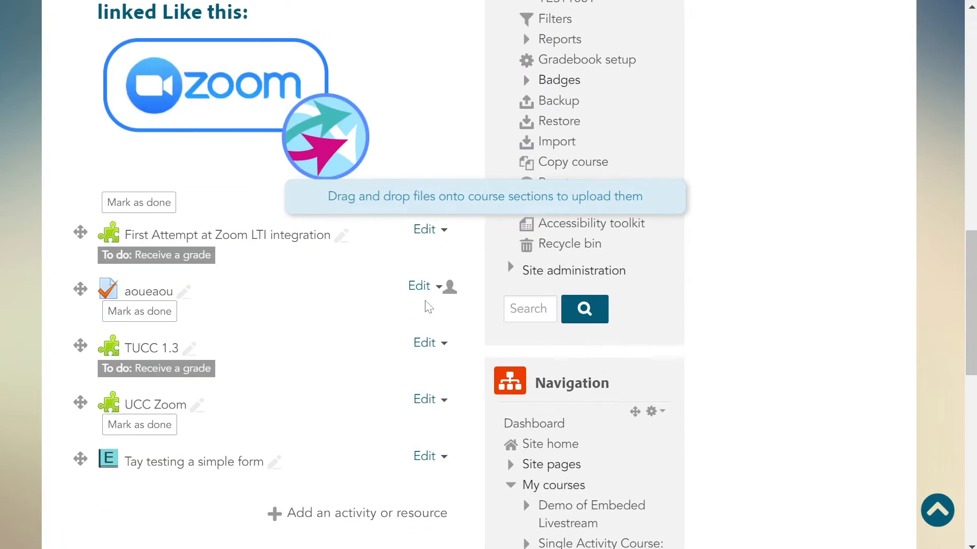
scroll(403, 257, "up", 1)
scroll(403, 257, "up", 3)
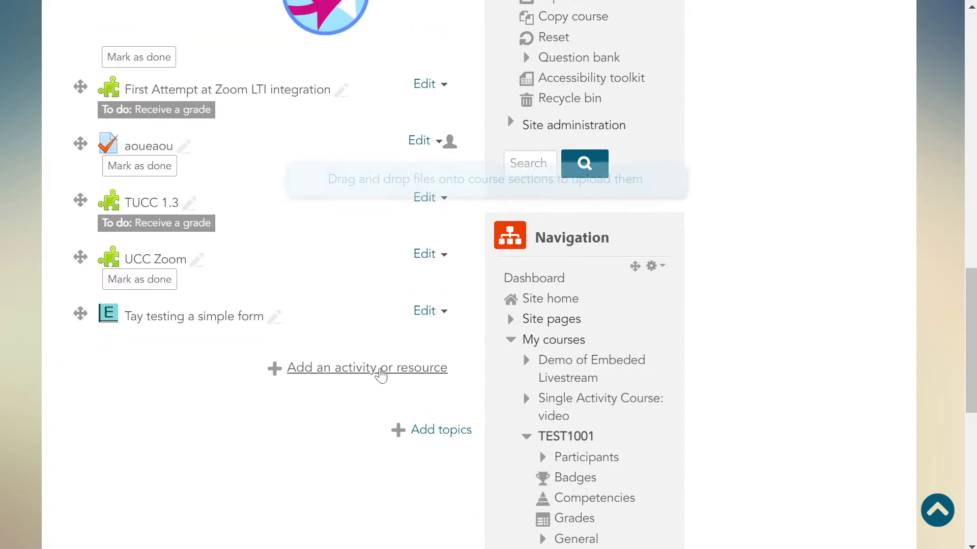
left_click(378, 375)
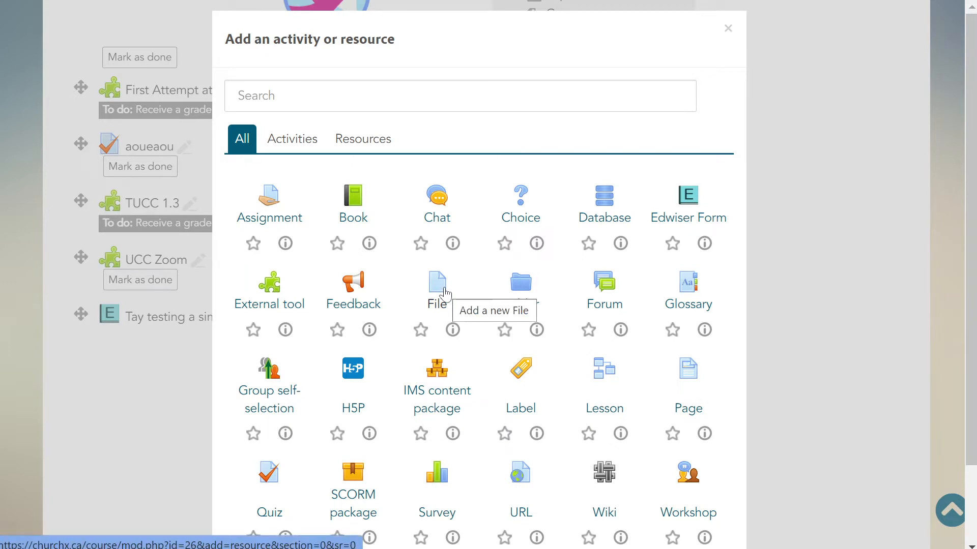
left_click(689, 371)
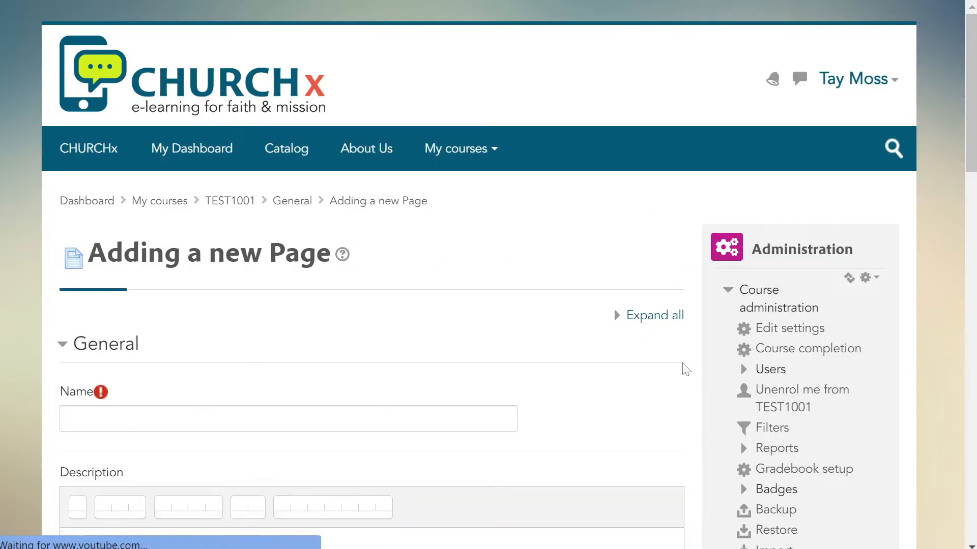
Name the new page "Demonstration of PDF linking".
left_click(271, 413)
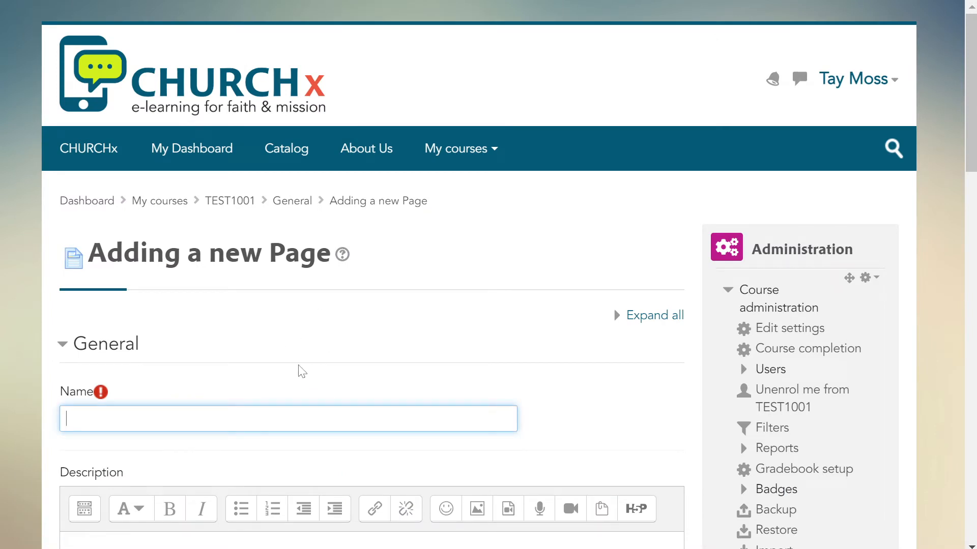
type("Demonstration of PDF")
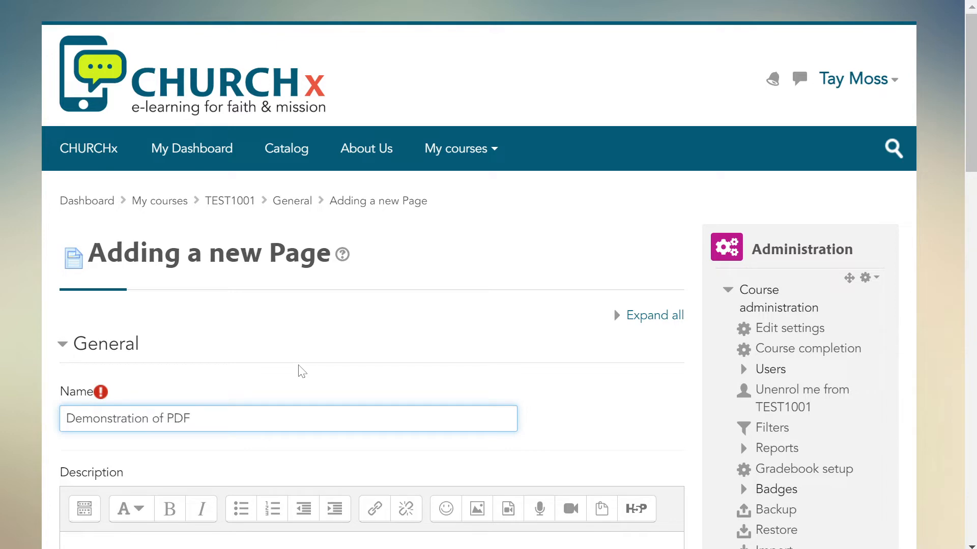
type(" linking")
Enter "Snappy title" in the page content and format it as a heading, with an empty line below it.
scroll(302, 372, "down", 7)
scroll(302, 371, "down", 4)
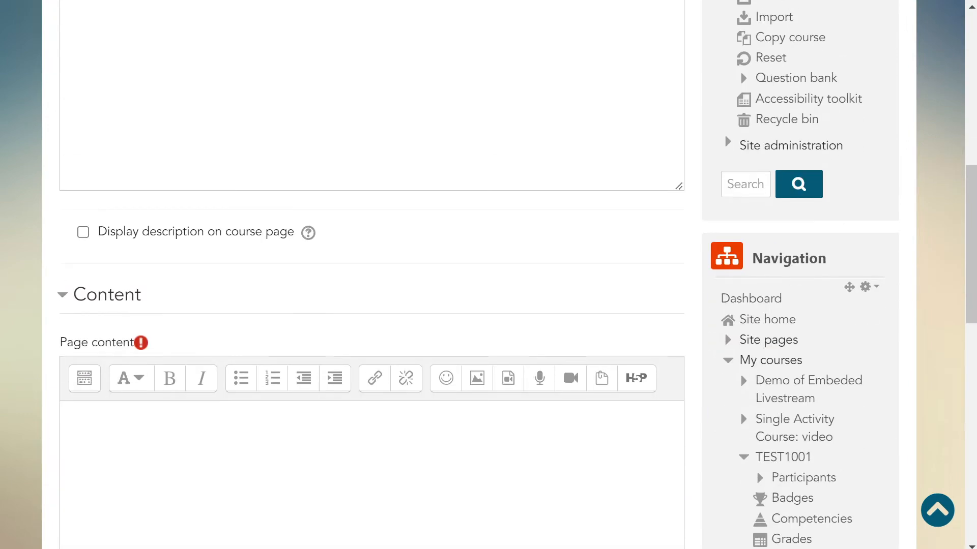
scroll(302, 371, "down", 3)
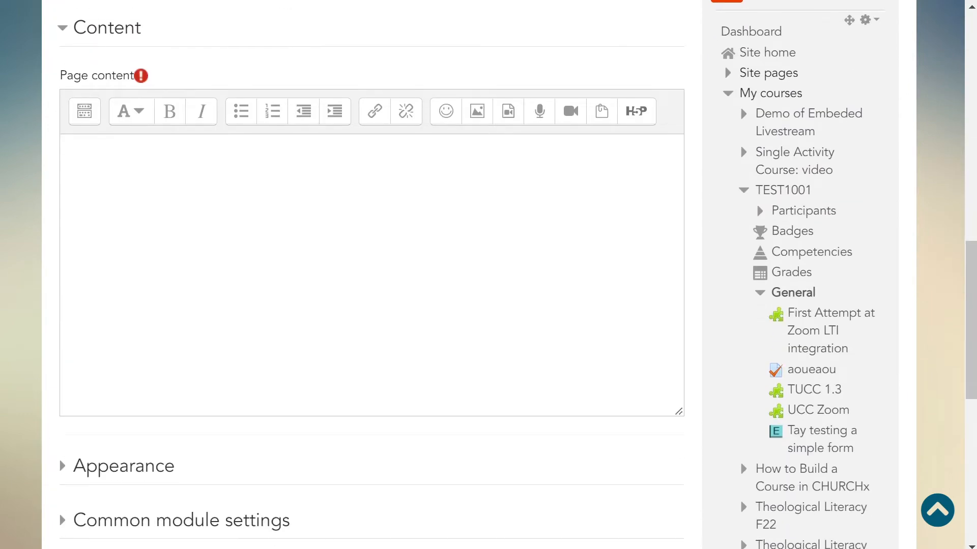
left_click(302, 371)
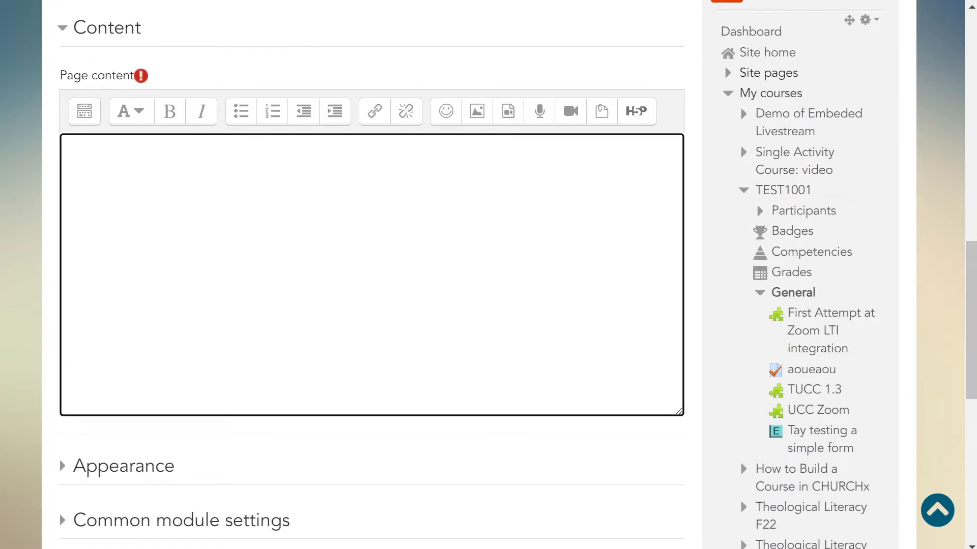
type("Snappy title")
left_click(121, 148)
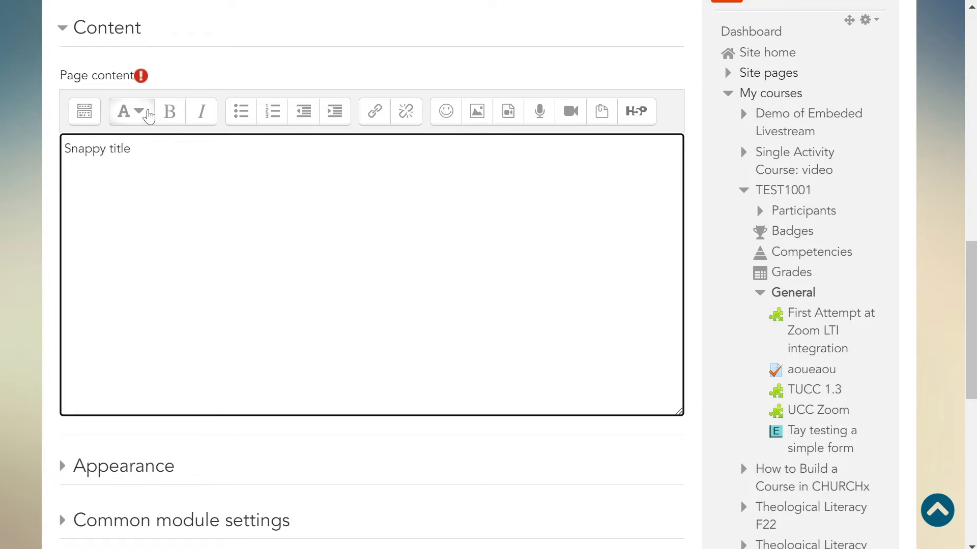
left_click(147, 114)
left_click(147, 148)
left_click(64, 202)
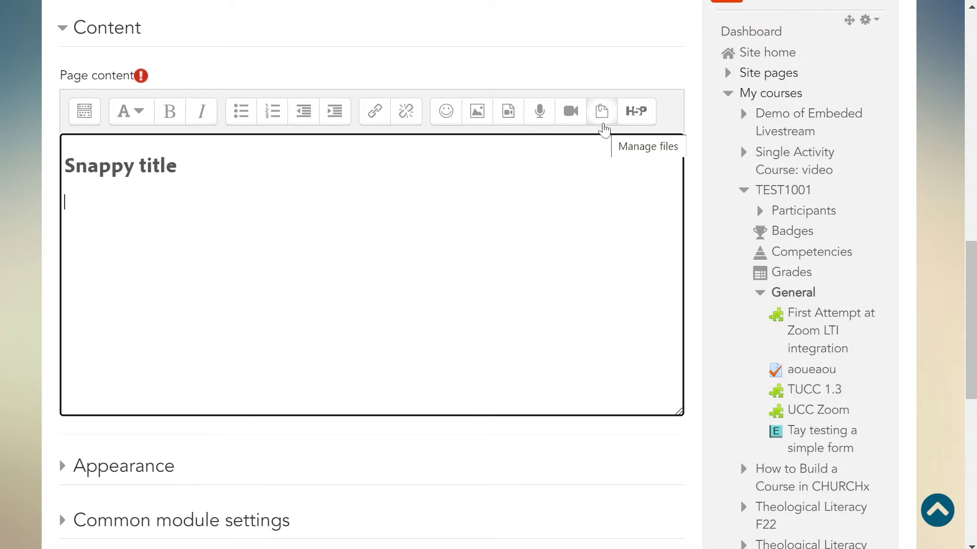
Add the Leading_Adaptively PDF from the local Public folder to the files managed in the page content.
left_click(602, 111)
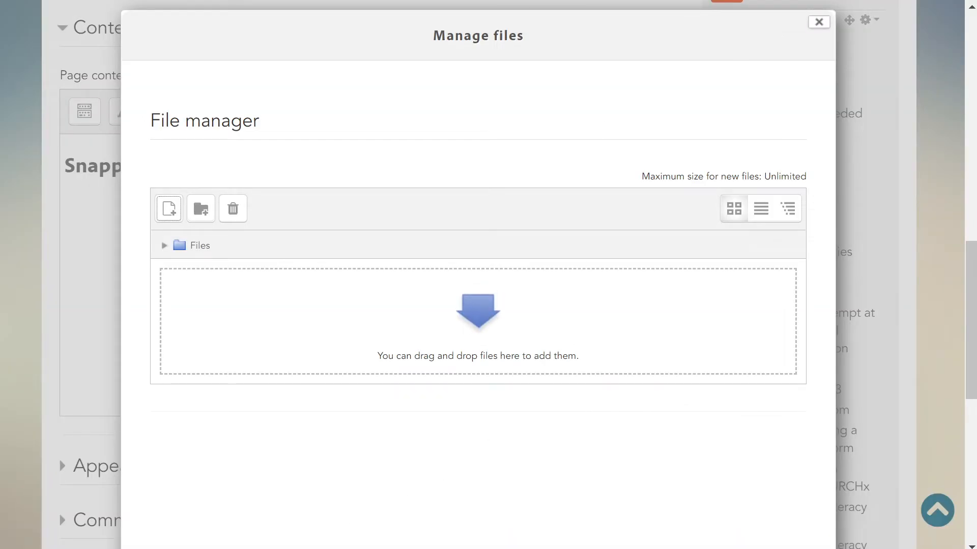
key("alt+Tab")
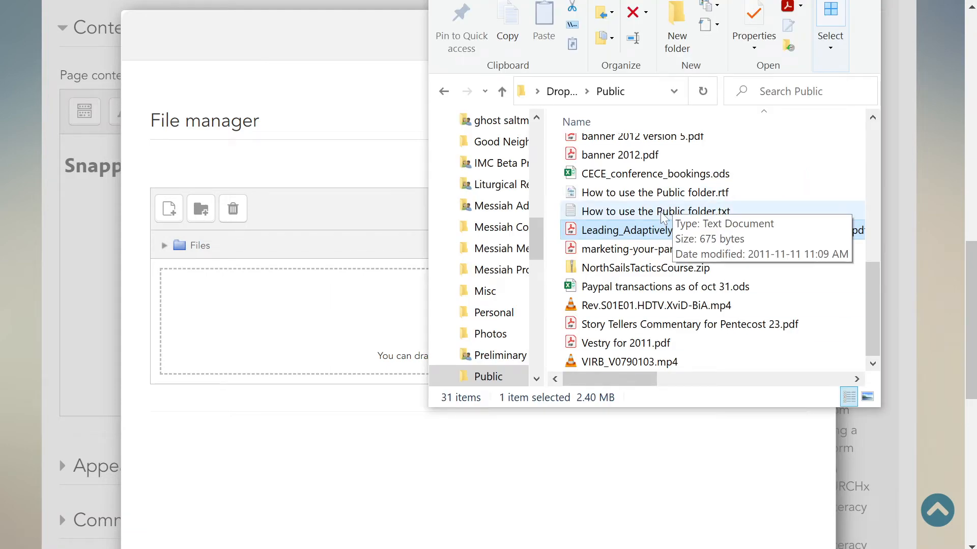
left_click_drag(659, 228, 335, 319)
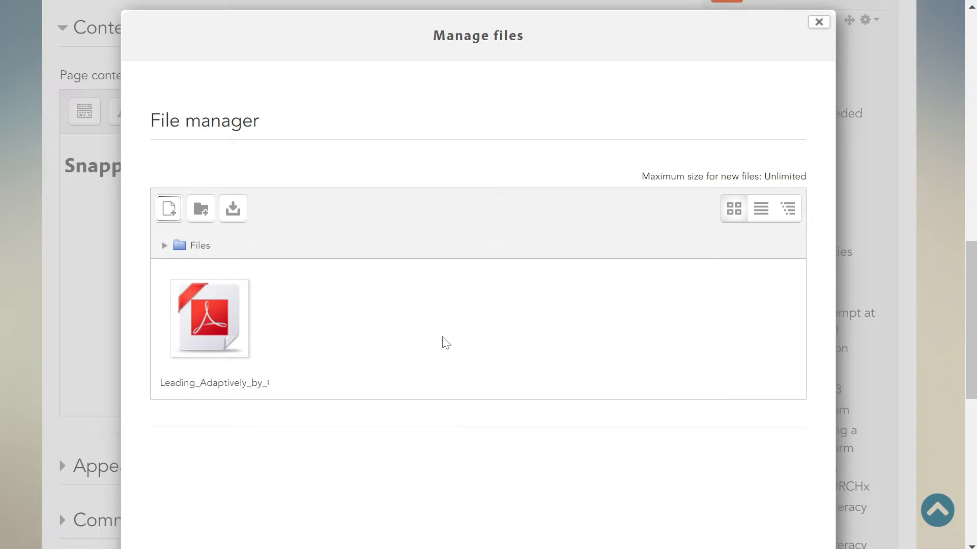
left_click(819, 23)
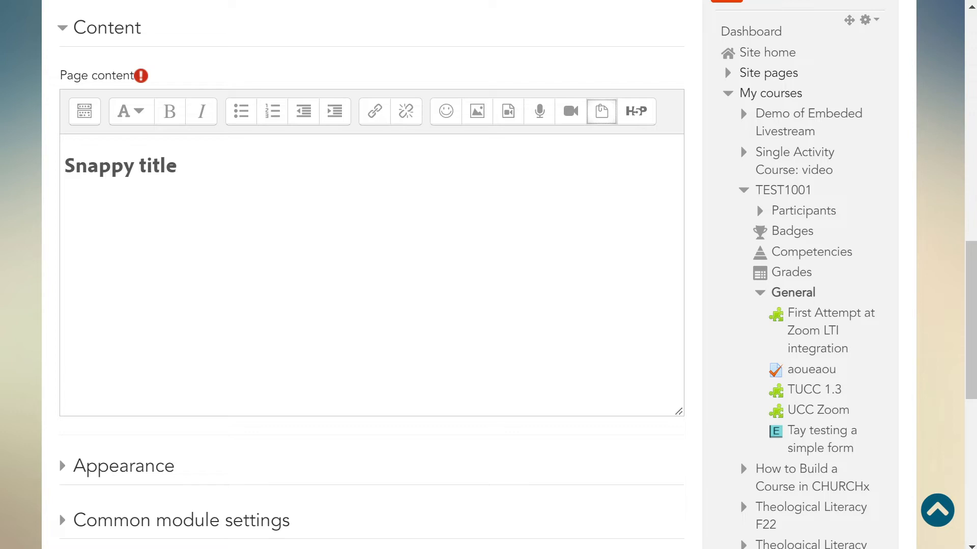
Write "So let's give a link to the file." under the title and link "a link to the file." to the embedded Leading_Adaptively PDF.
left_click(65, 202)
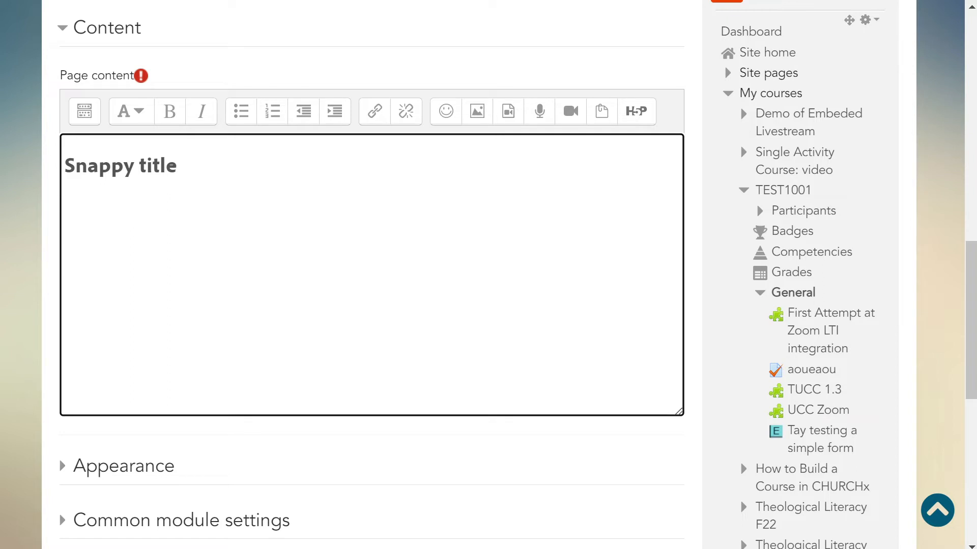
type("So let's give a link to the file.")
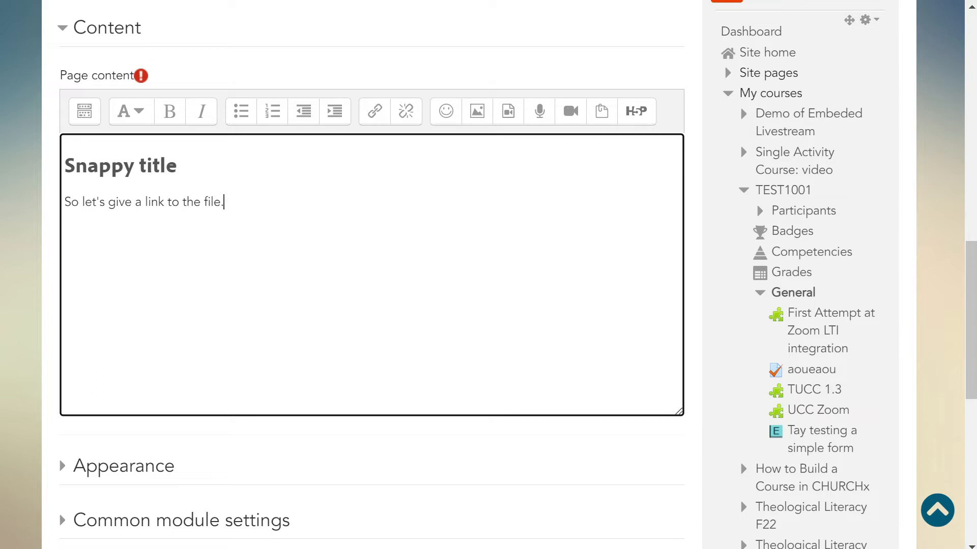
left_click_drag(224, 202, 136, 202)
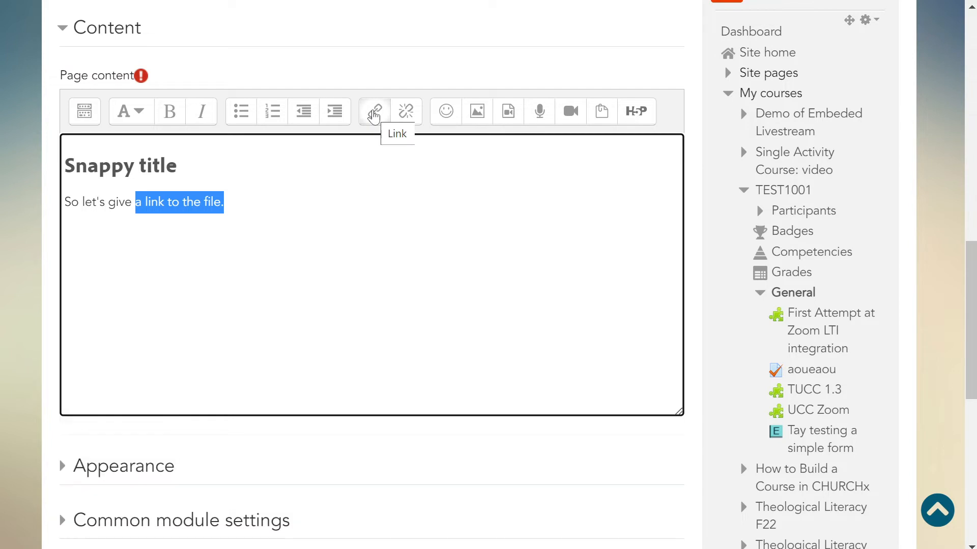
left_click(374, 115)
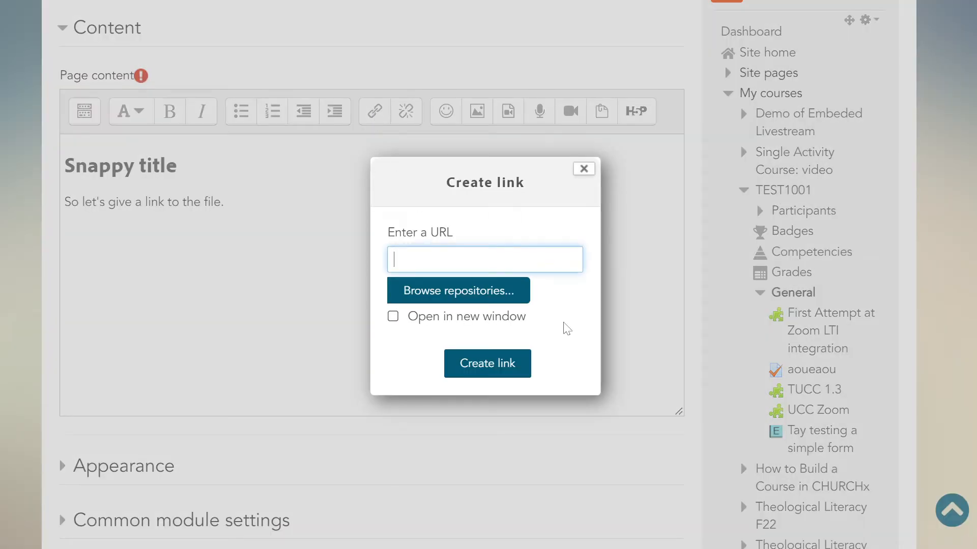
left_click(514, 298)
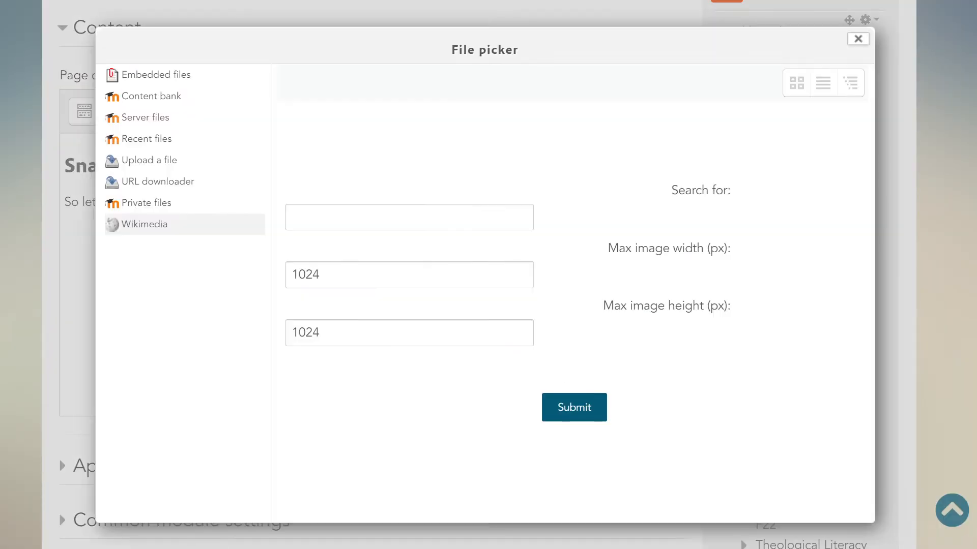
left_click(189, 77)
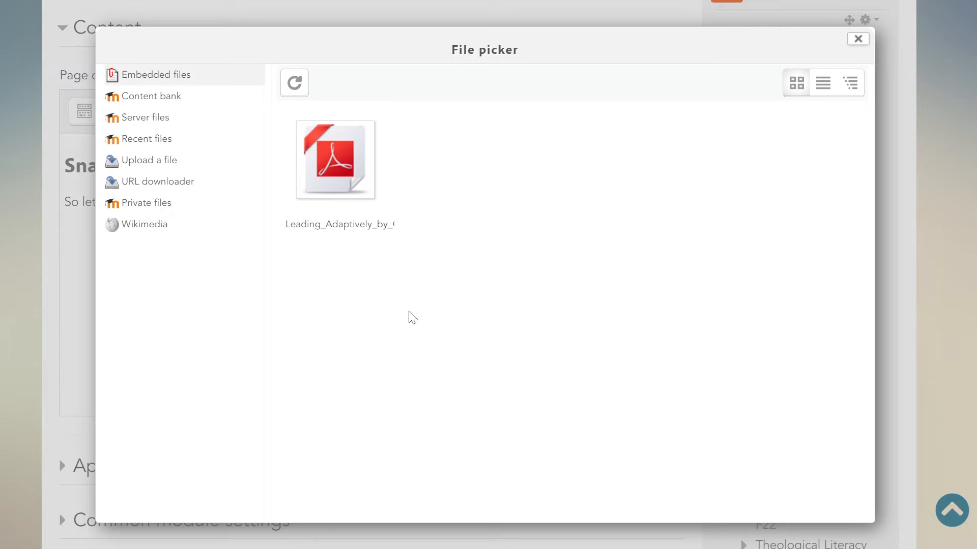
left_click(353, 173)
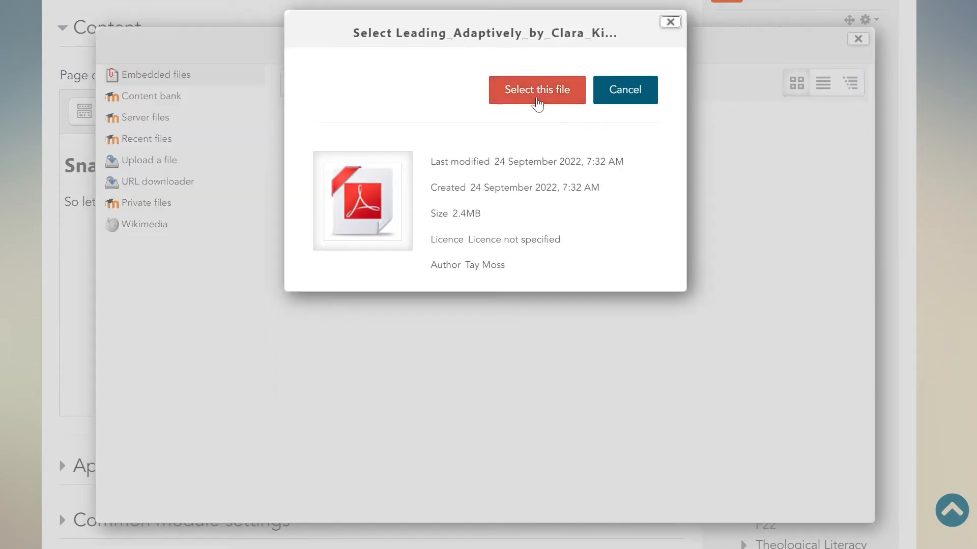
left_click(537, 90)
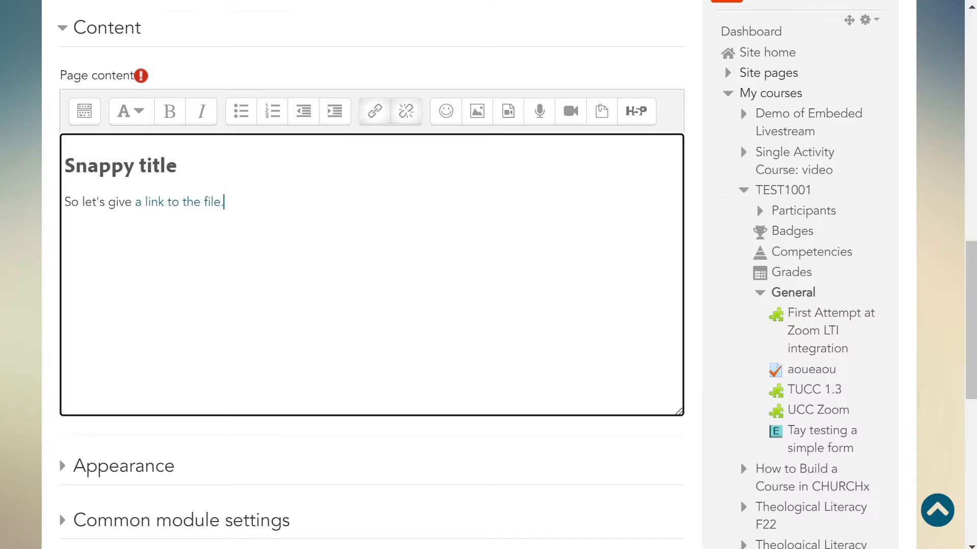
mouse_move(224, 203)
left_mouse_down()
mouse_move(105, 202)
mouse_move(148, 203)
left_mouse_up()
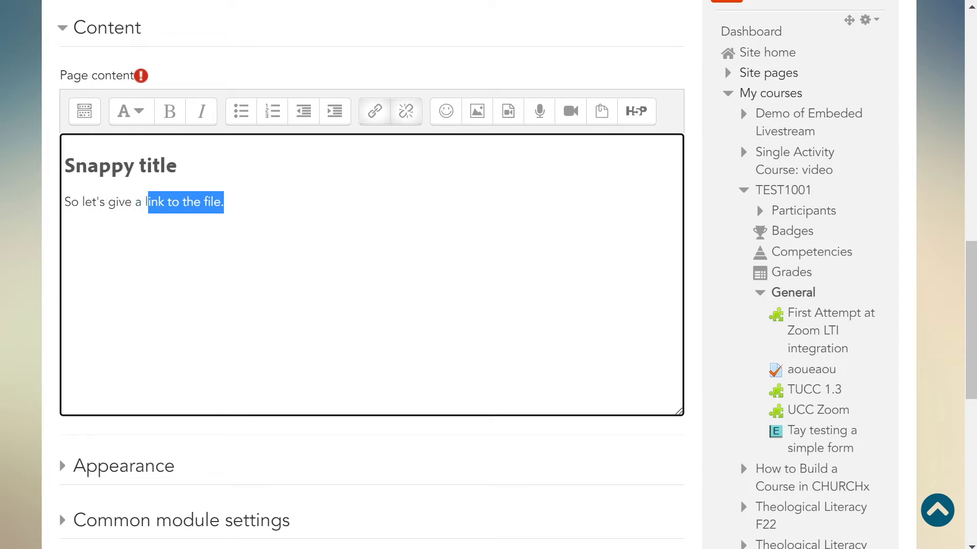
Start inserting an image in the page content and search the Wikimedia repository for "PDF".
left_click(108, 202)
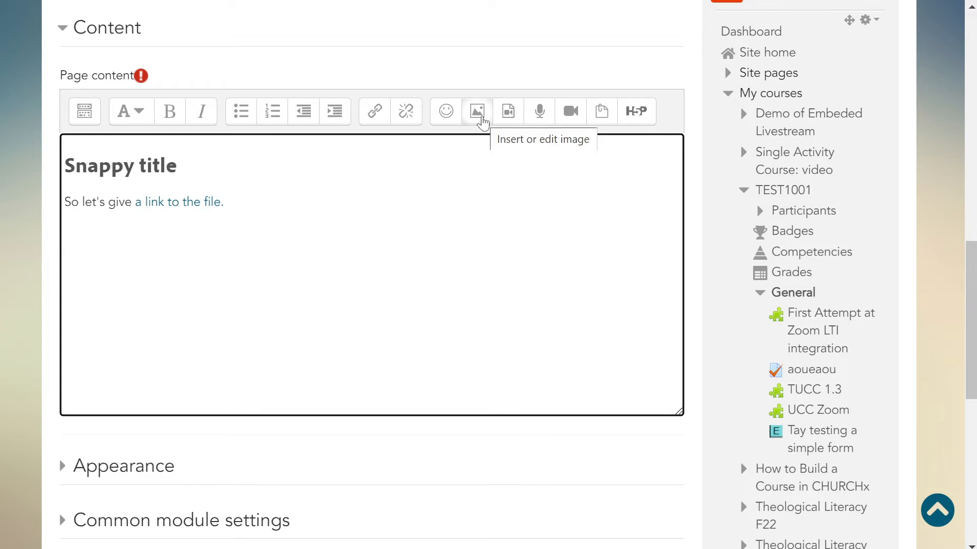
left_click(478, 112)
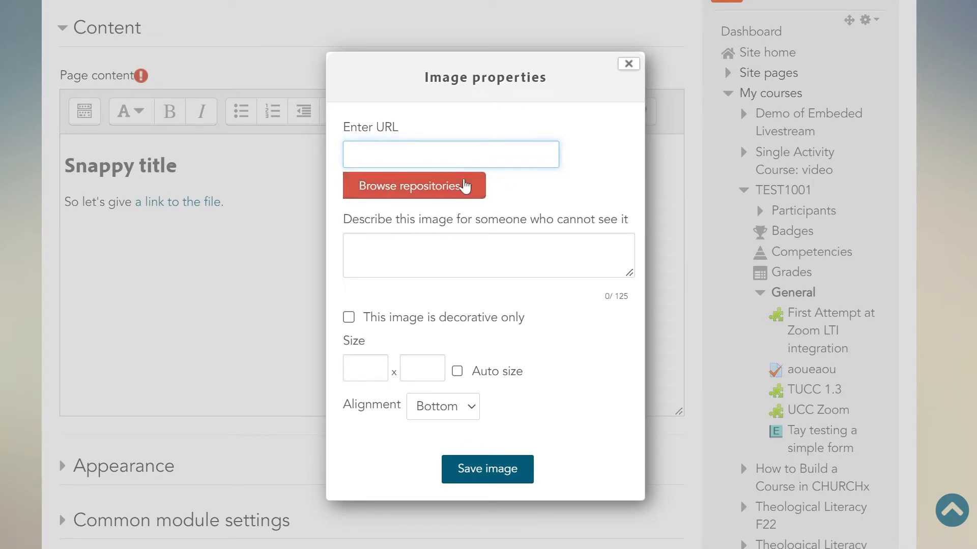
left_click(473, 186)
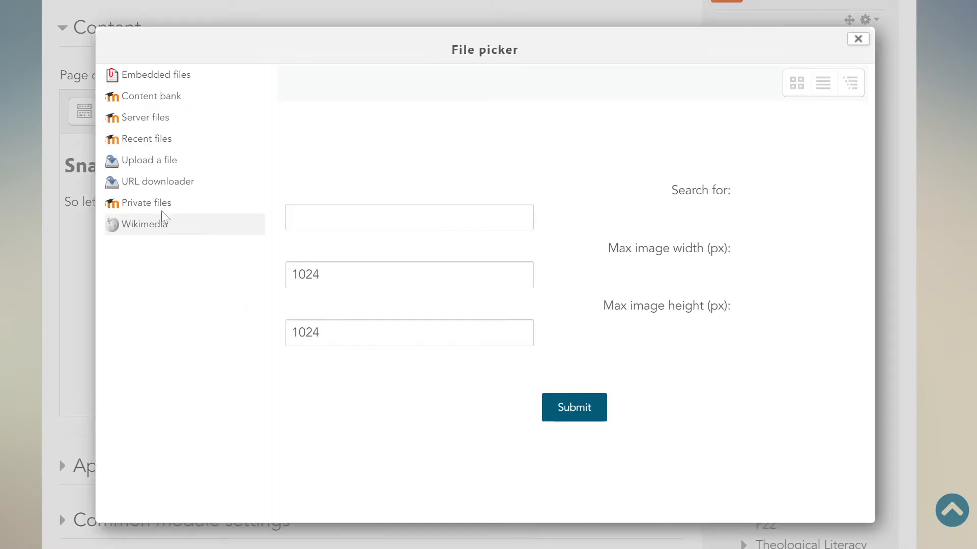
left_click(156, 76)
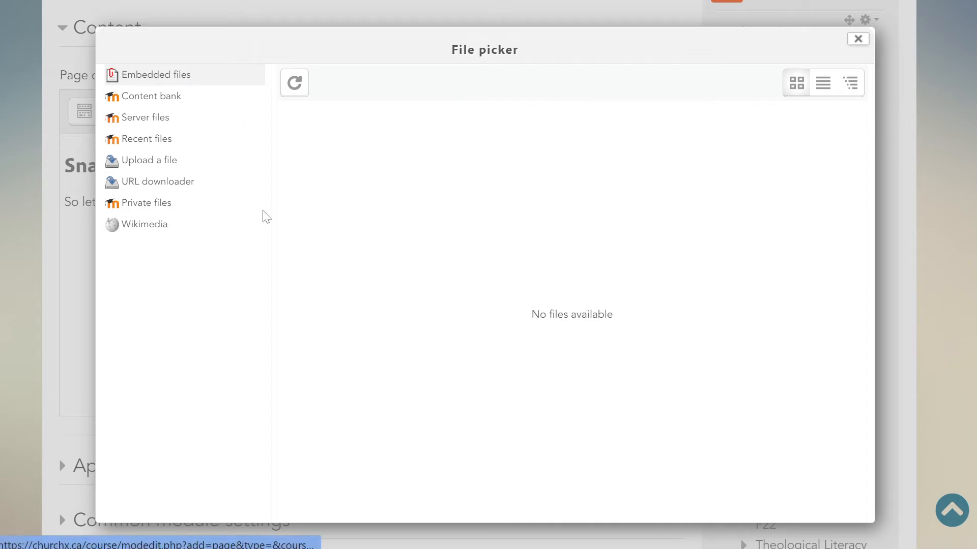
left_click(148, 227)
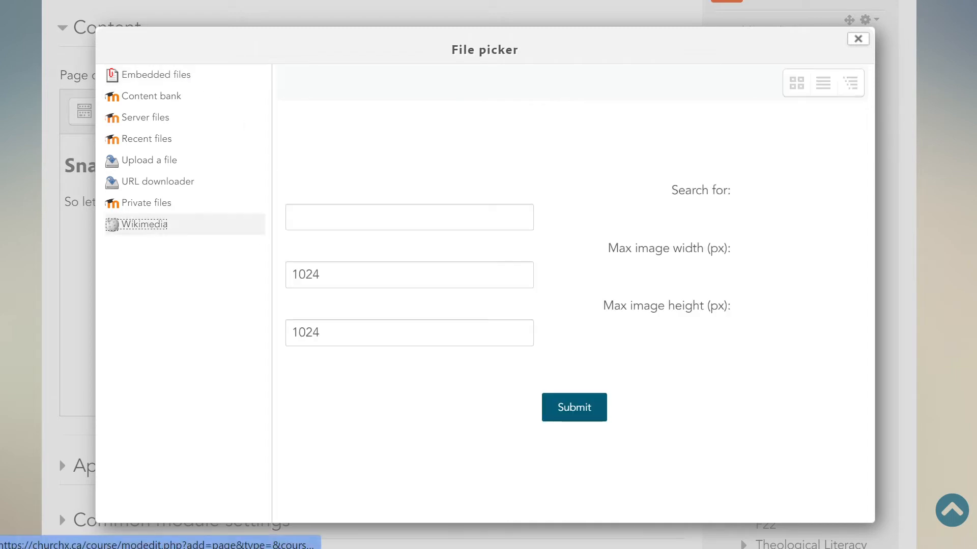
left_click(392, 218)
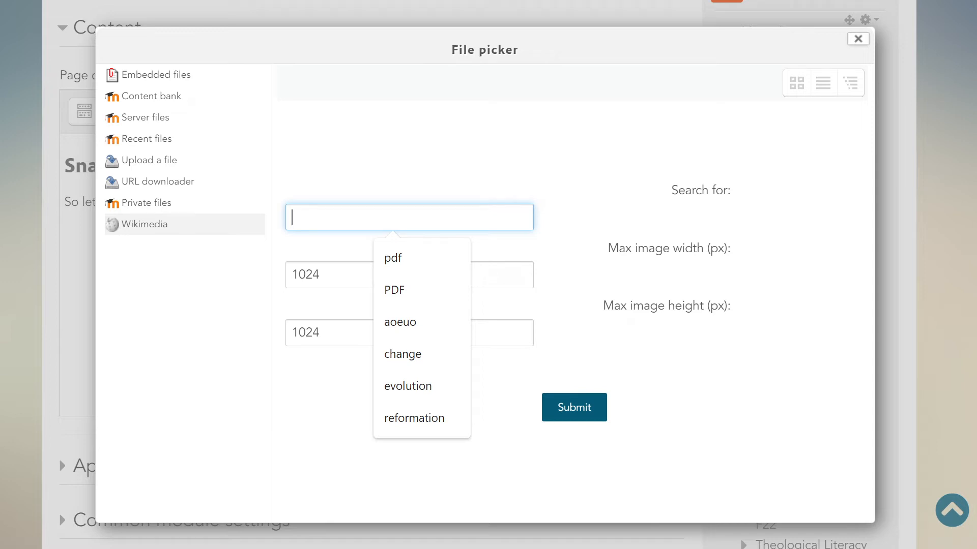
type("PDF")
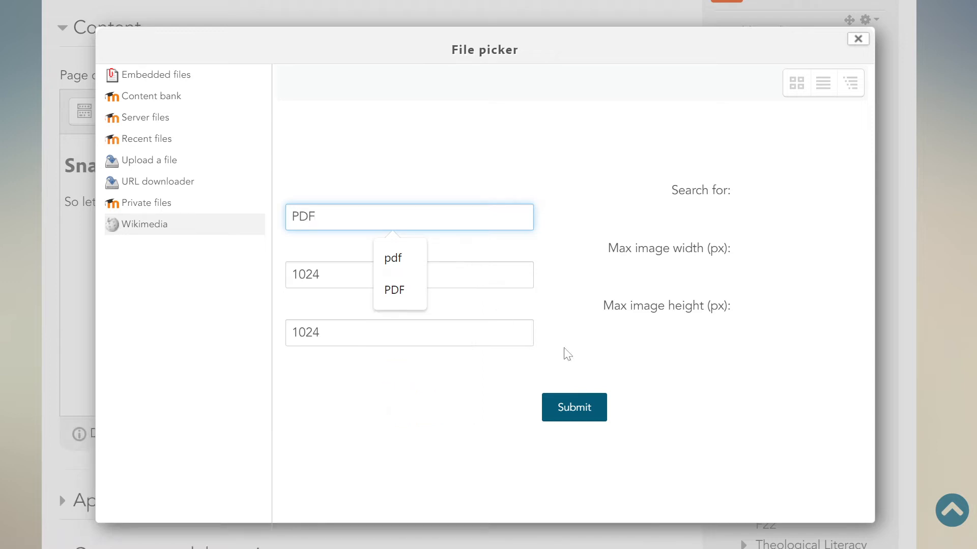
left_click(584, 410)
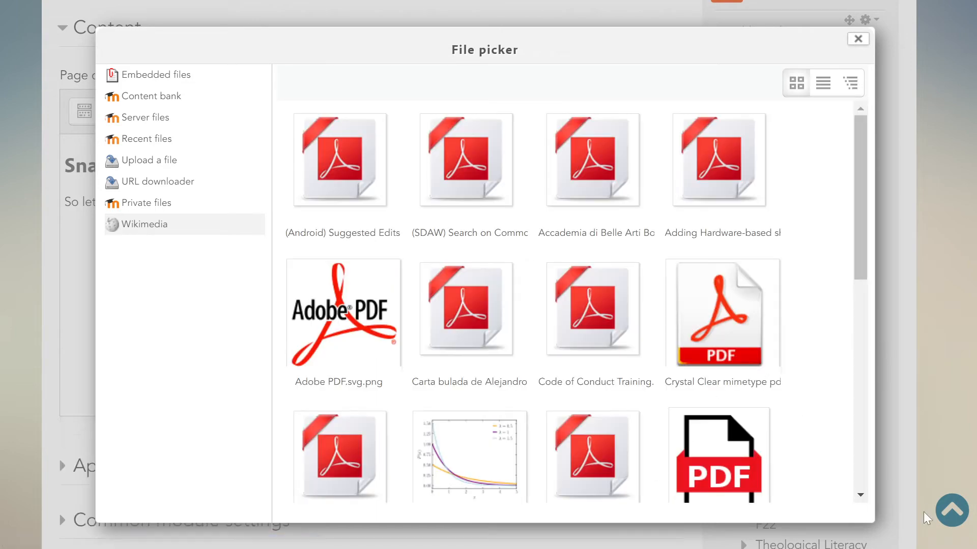
Choose "Icon pdf file.svg.png" as the image, making a copy of the file under the Creative Commons - ShareAlike licence.
scroll(773, 402, "down", 2)
left_click(723, 382)
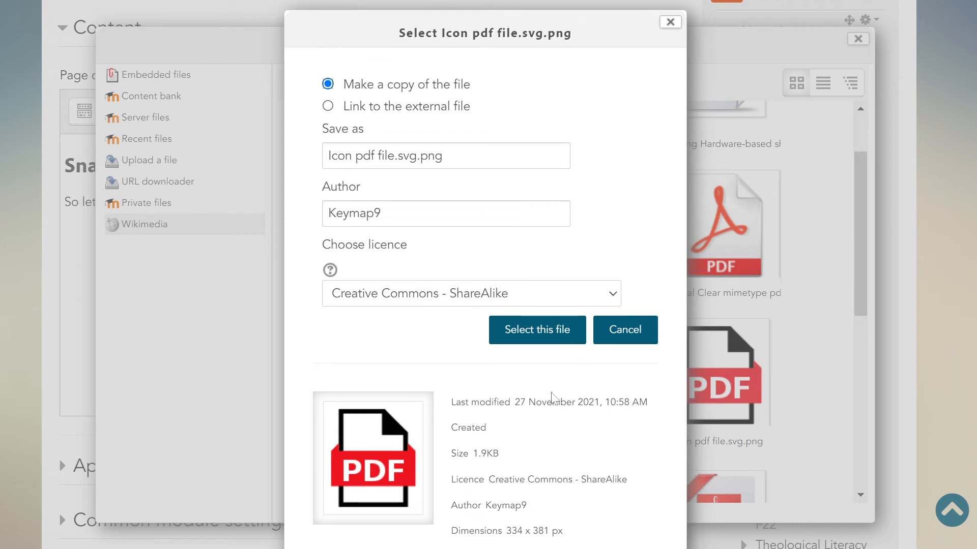
left_click(548, 331)
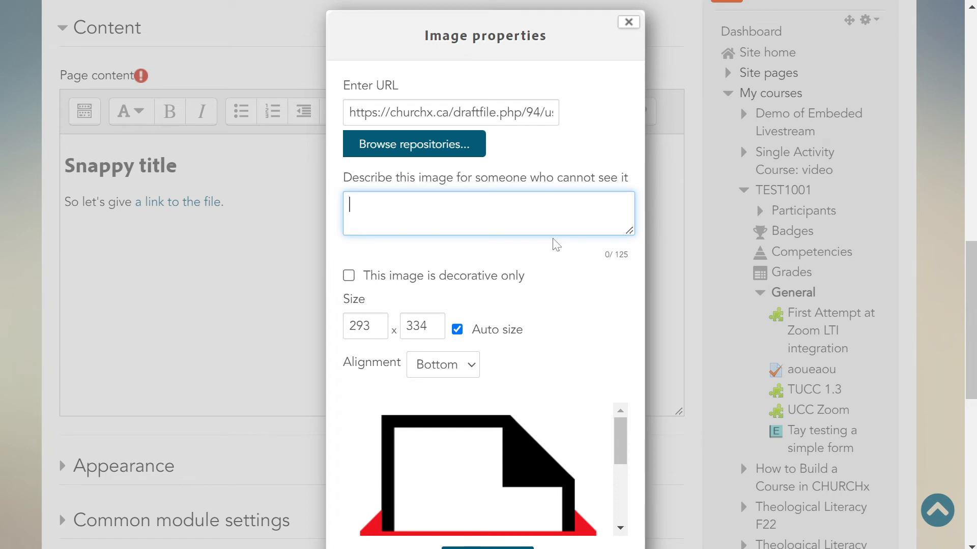
Describe the image as "PDF Icon" and set its width to 100 with automatic sizing.
type("PDF Icon")
key("Tab")
key("Tab")
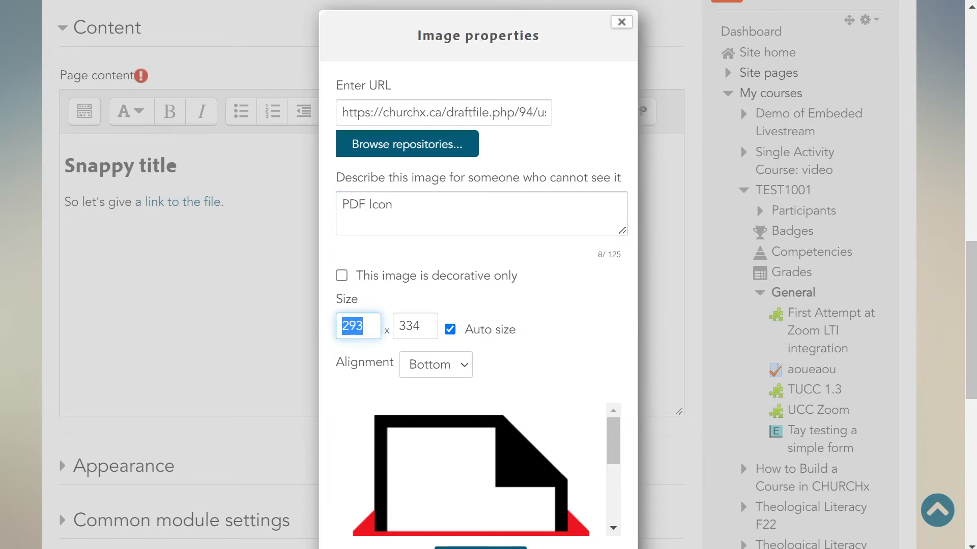
type("100")
key("Tab")
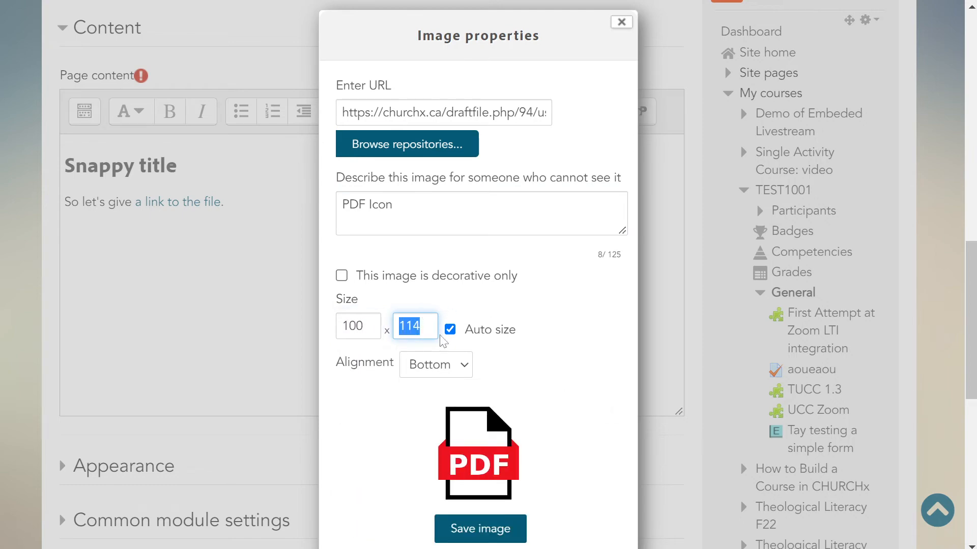
Insert the image with Left alignment and add the line "Image of the PDF...." below the link sentence.
scroll(534, 341, "down", 3)
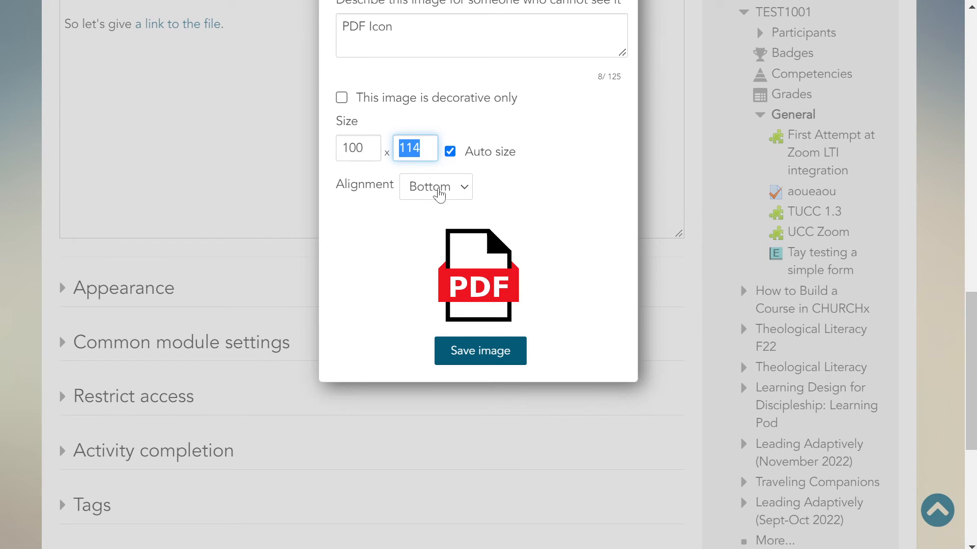
left_click(436, 190)
left_click(426, 255)
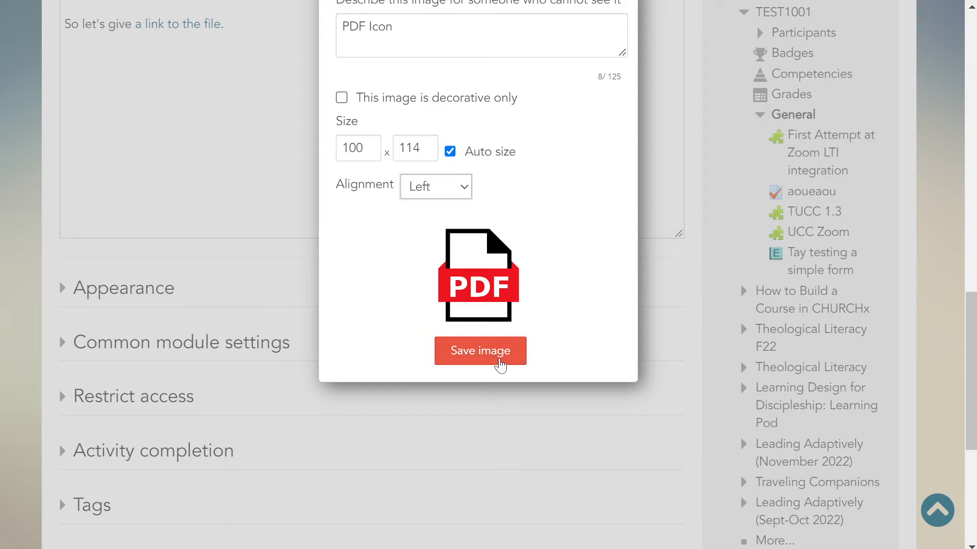
left_click(499, 362)
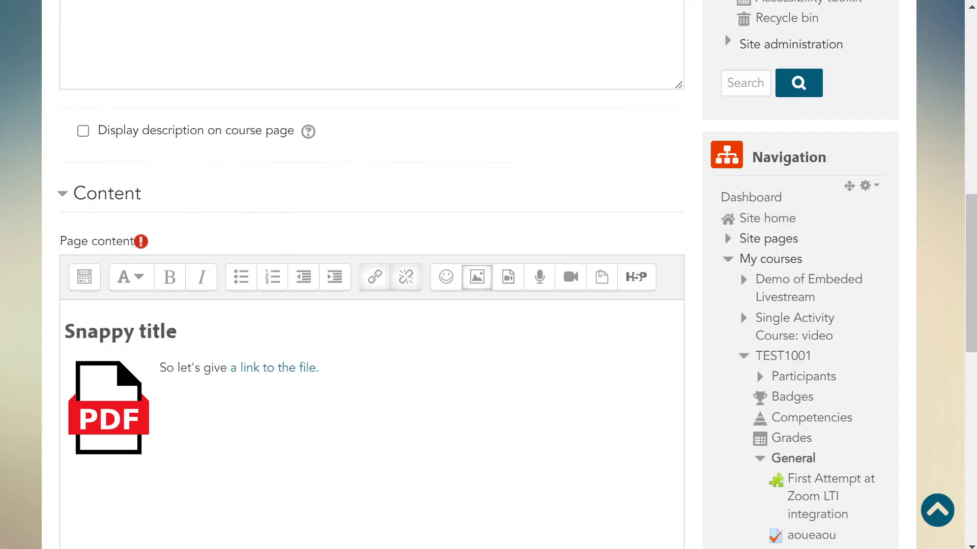
key("Return")
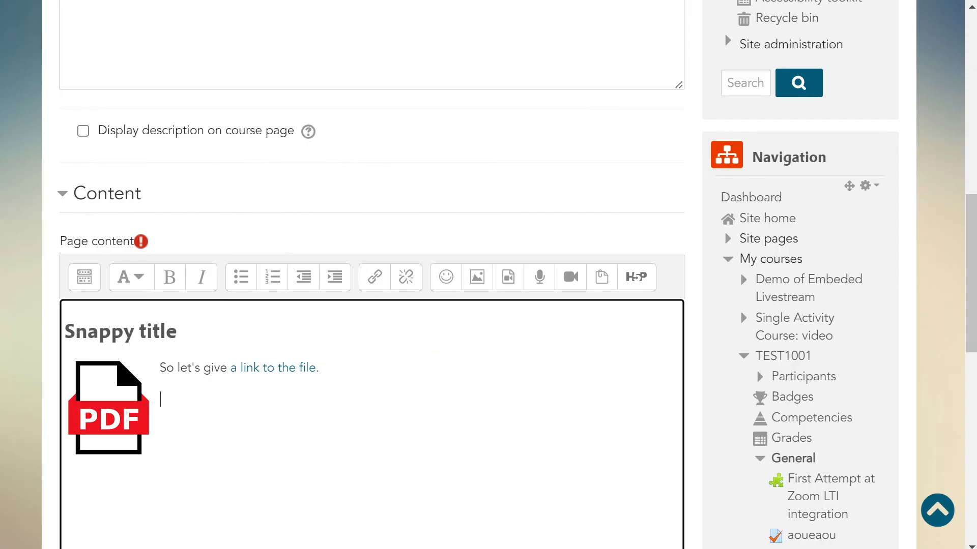
type("Image of the PDF....")
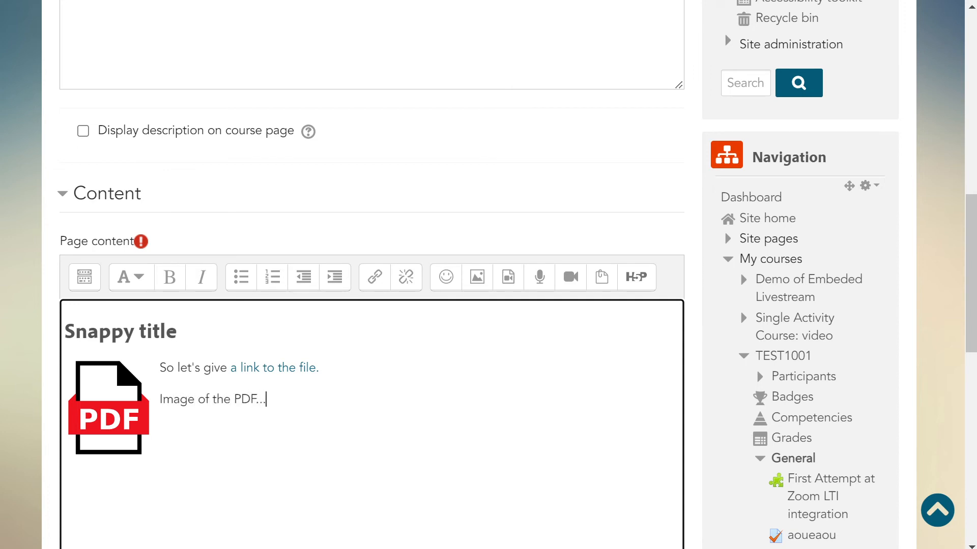
Try to link the PDF icon image to the embedded Leading_Adaptively PDF.
left_click(98, 426)
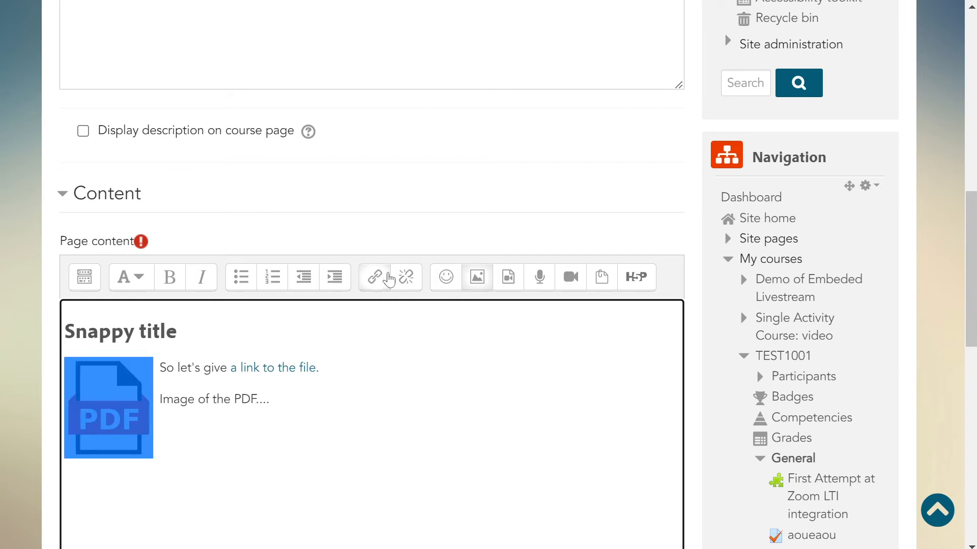
left_click(381, 278)
left_click(440, 304)
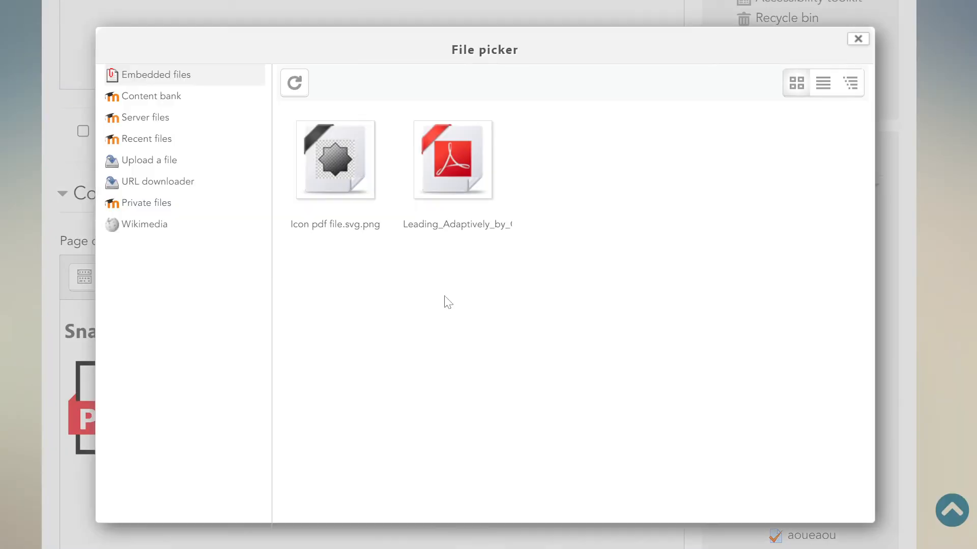
left_click(472, 189)
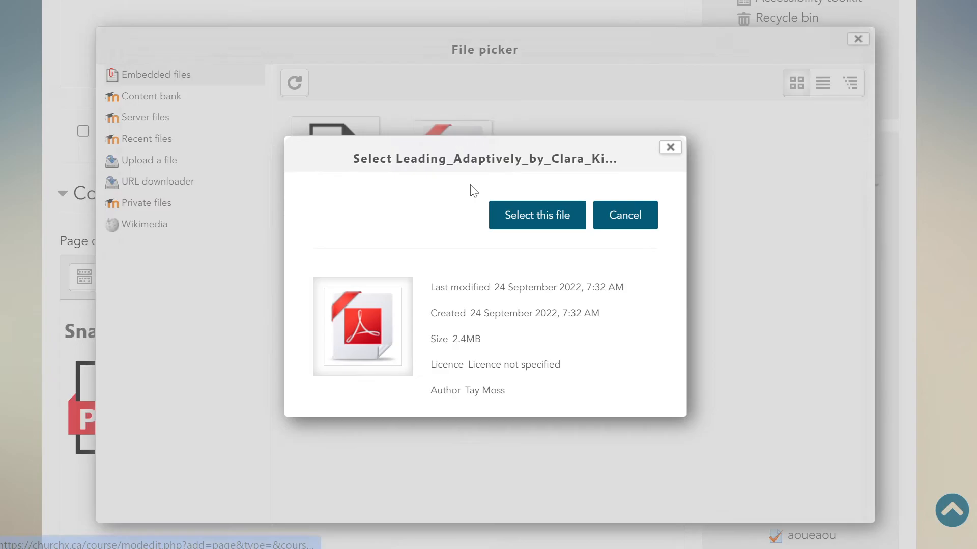
left_click(538, 224)
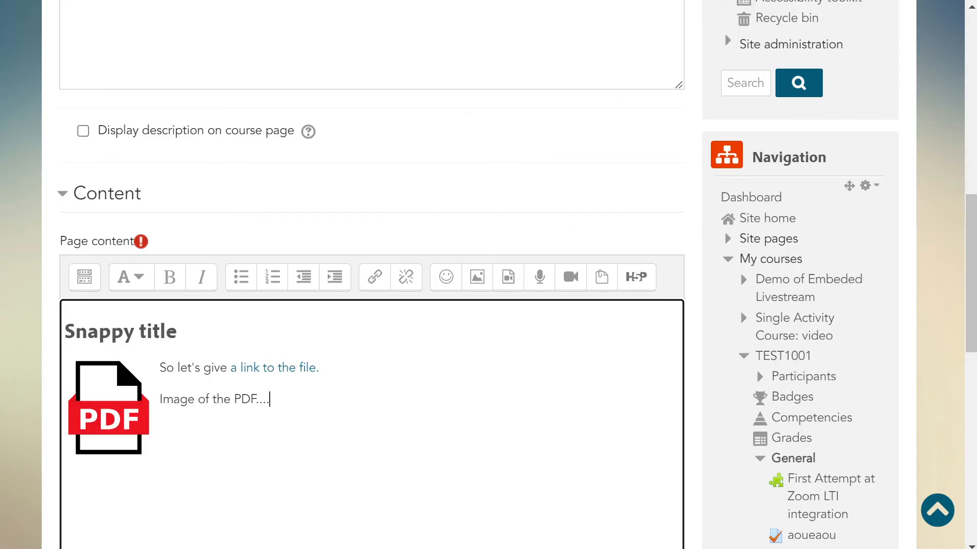
left_click(136, 415)
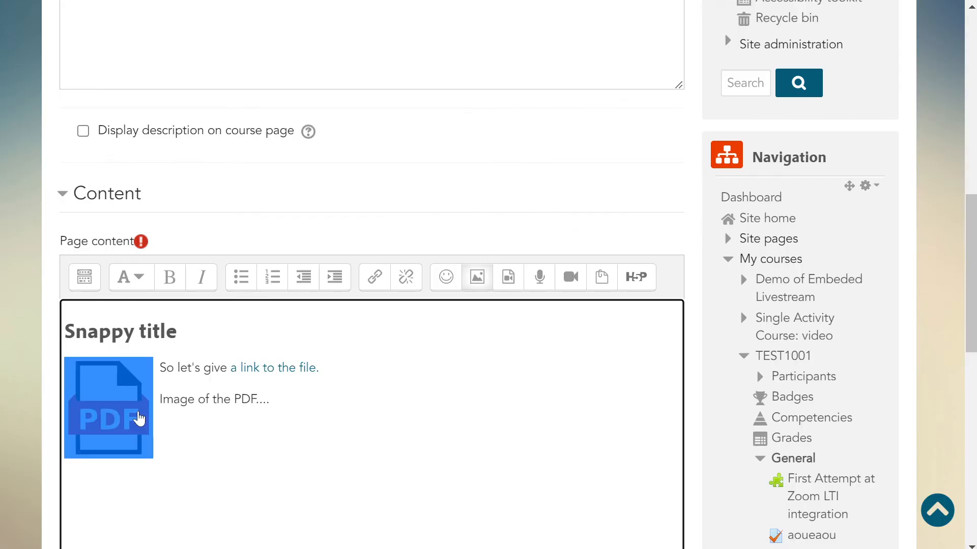
key("Down")
Show the page content as HTML code and copy the opening <a href> tag of the Leading_Adaptively PDF link.
scroll(337, 463, "down", 3)
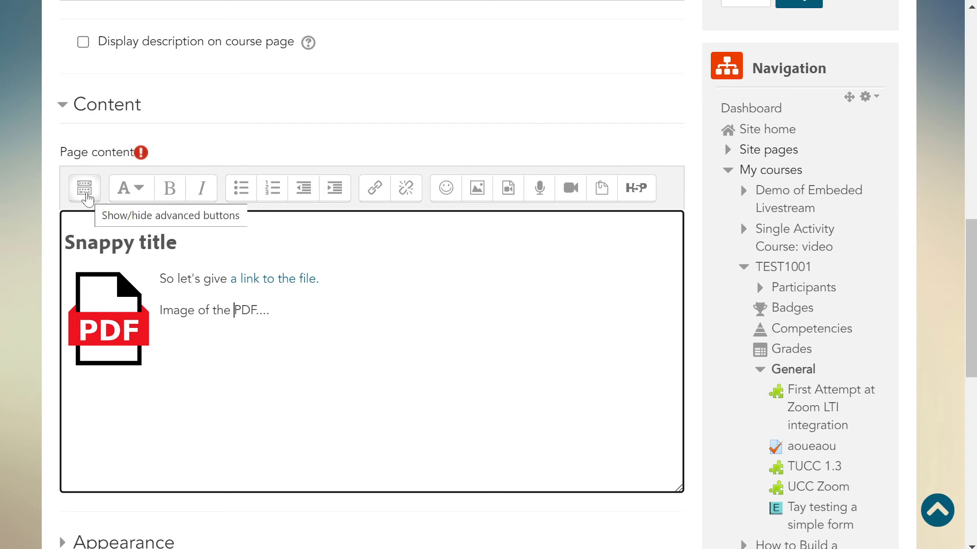
left_click(85, 190)
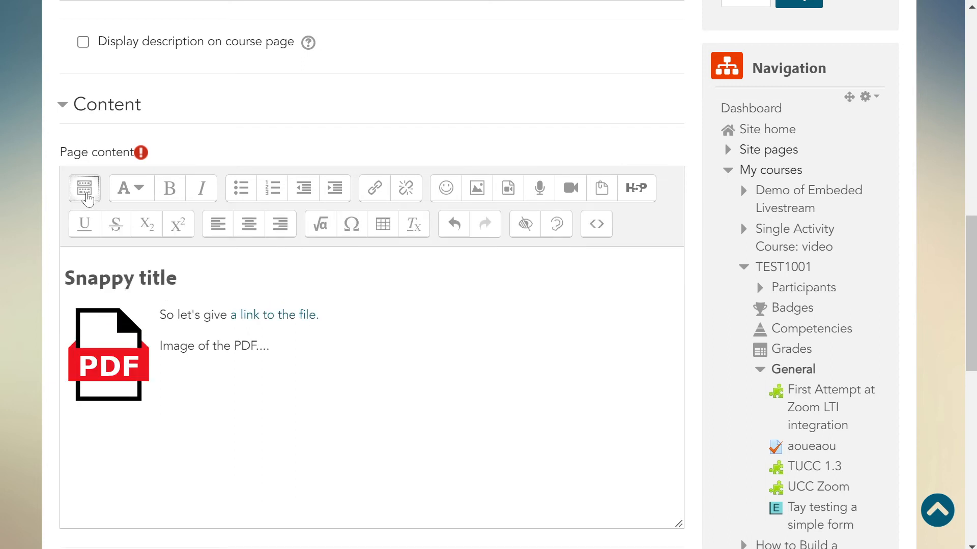
left_click(597, 235)
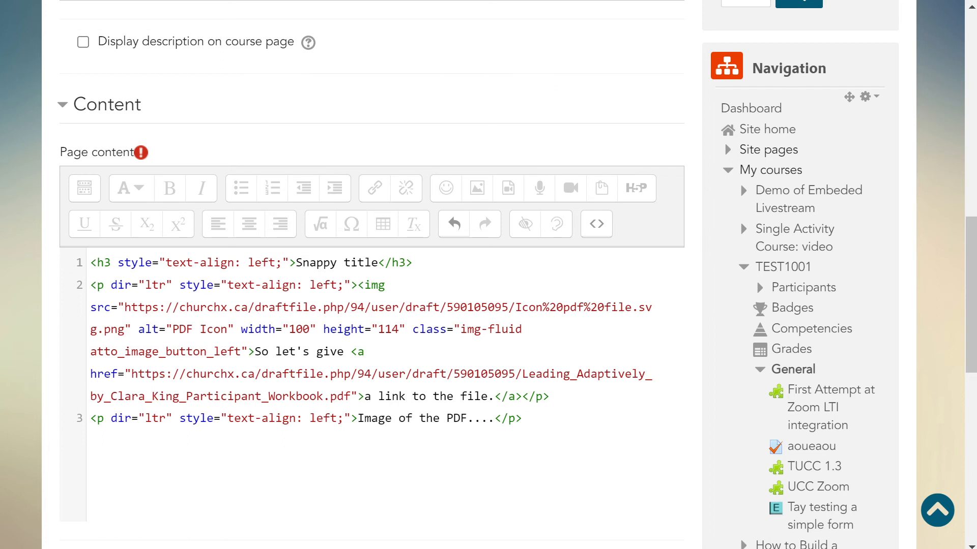
left_click_drag(365, 285, 254, 352)
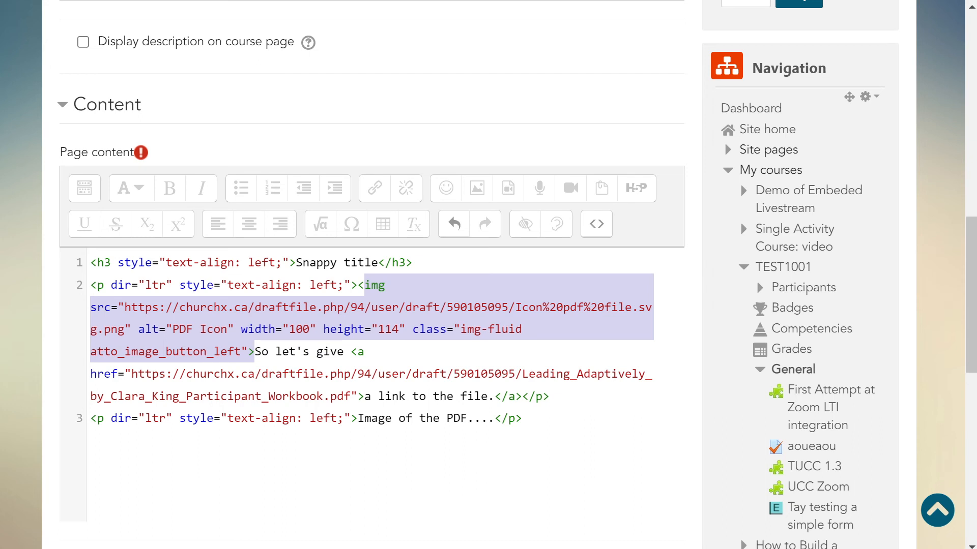
left_click(474, 420)
left_click_drag(350, 352, 364, 397)
key("ctrl+c")
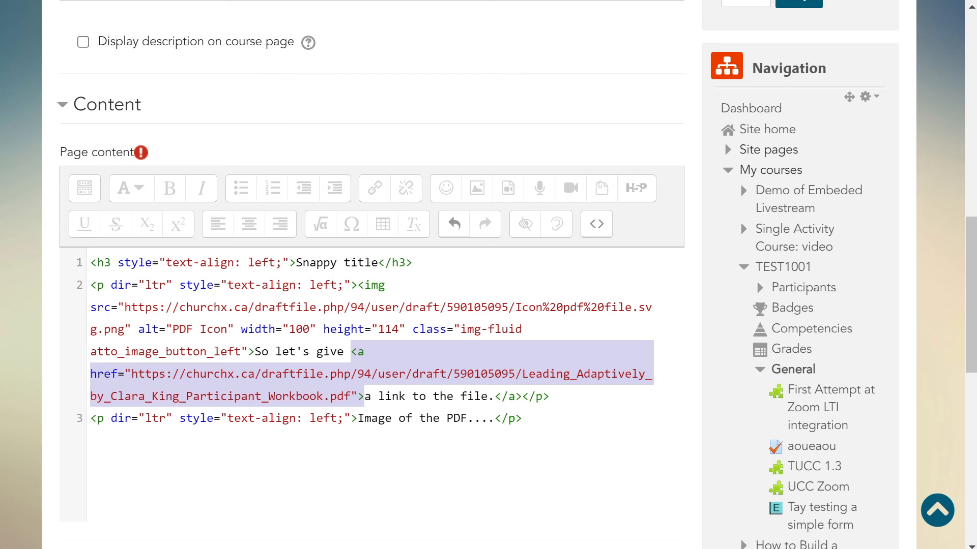
Wrap the PDF icon's img tag in the copied link tag and a closing </a>, and return to the formatted view.
left_click(357, 285)
key("ctrl+v")
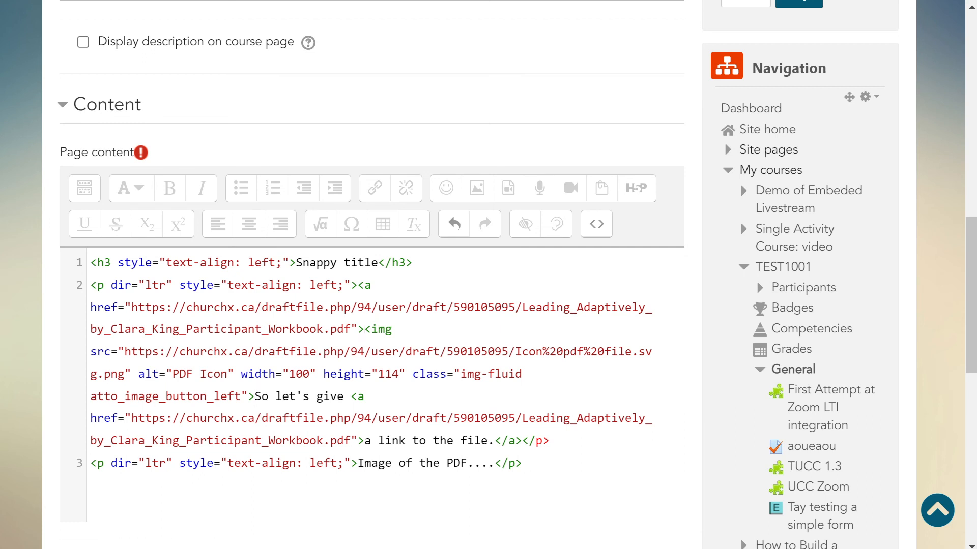
type("</a>")
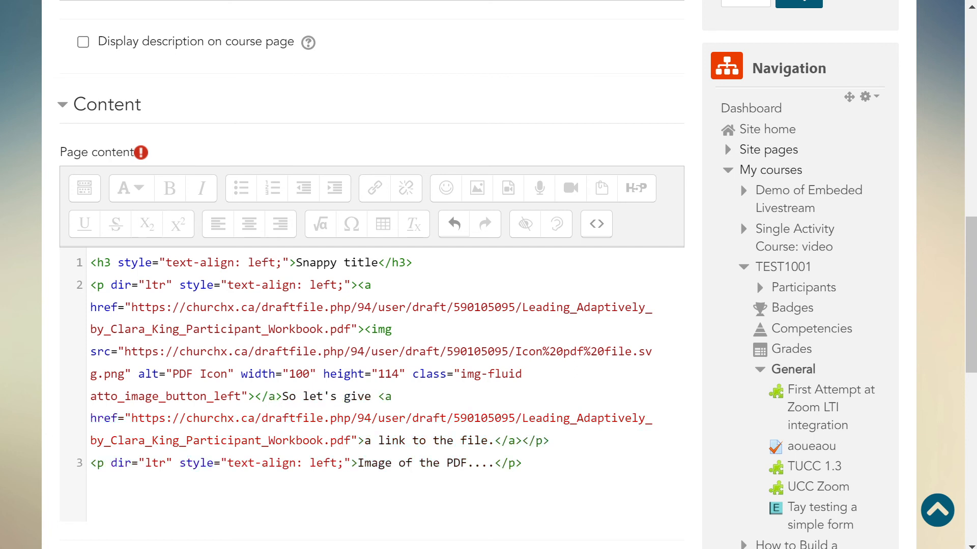
key("shift+Left")
key("shift+Left")
key("shift+Left")
key("shift+Left")
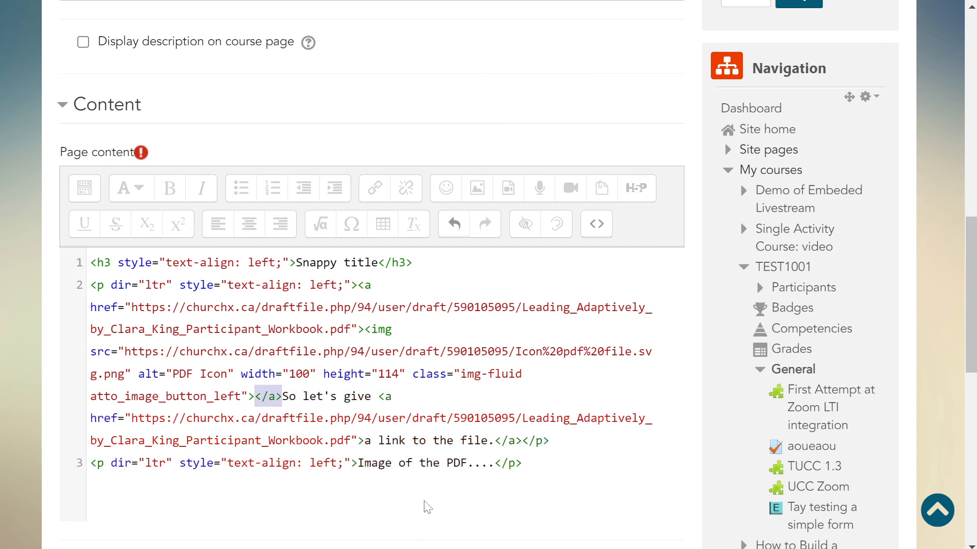
left_click(461, 463)
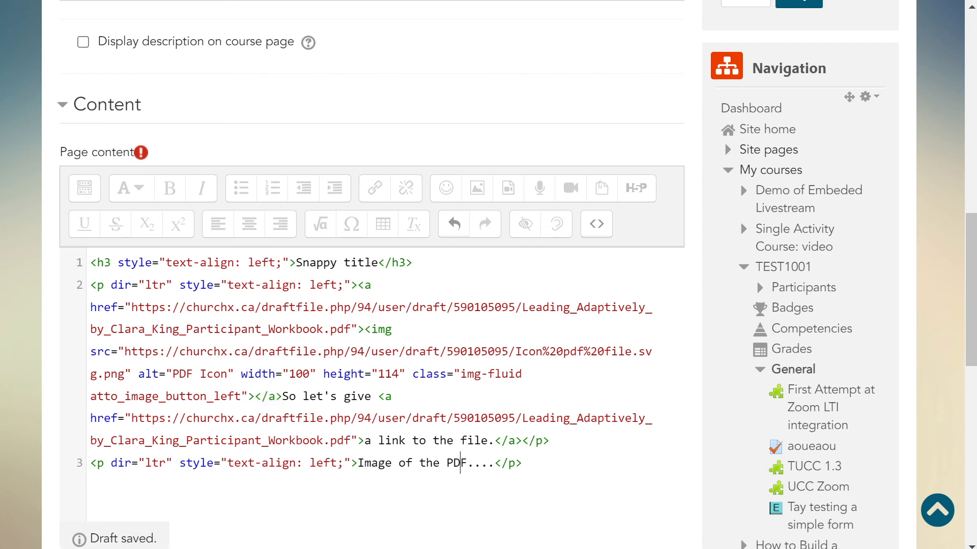
left_click(602, 227)
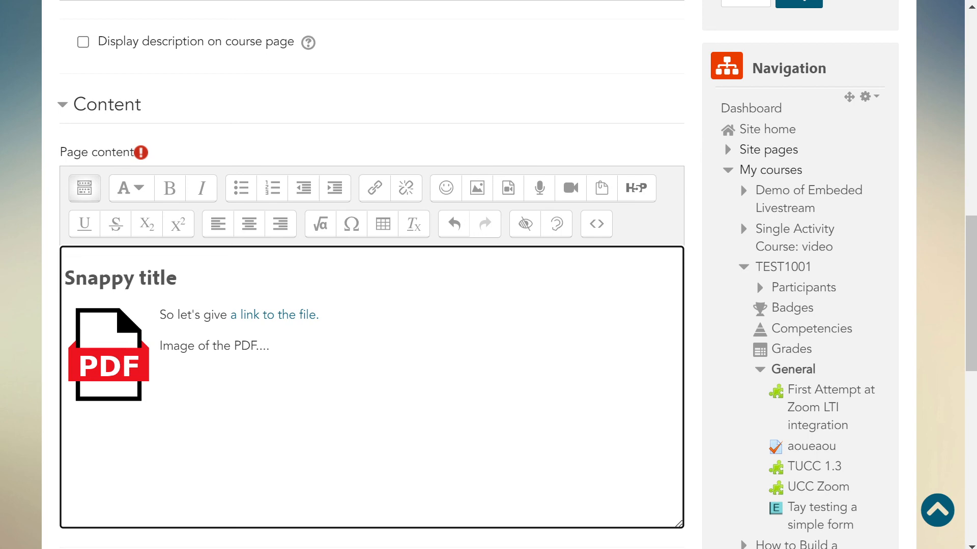
Save the page and display it, confirming leaving the editing form.
scroll(308, 387, "down", 10)
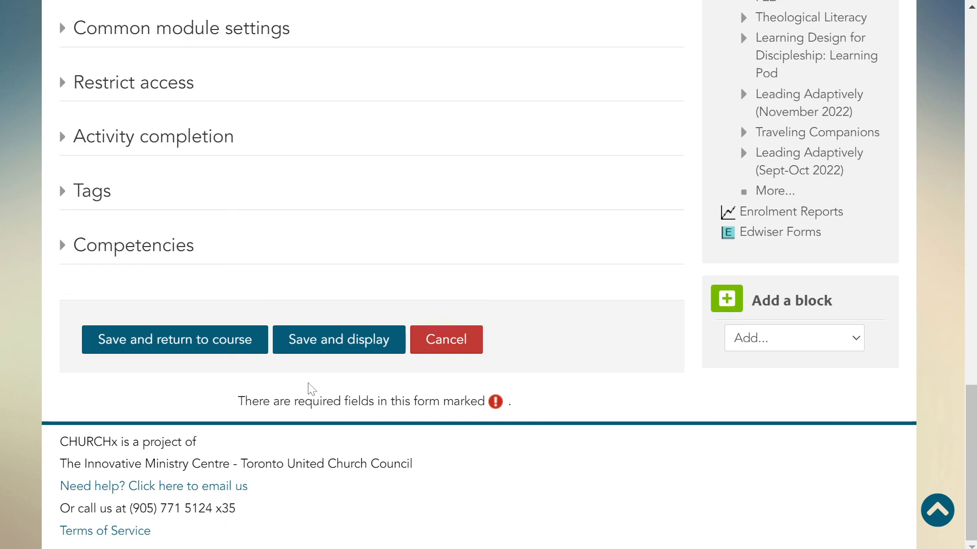
left_click(358, 342)
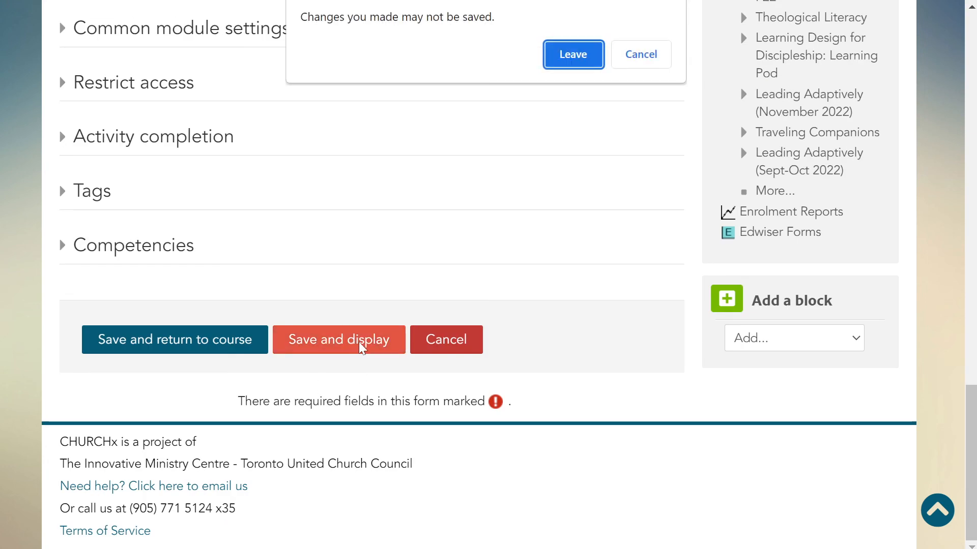
left_click(565, 60)
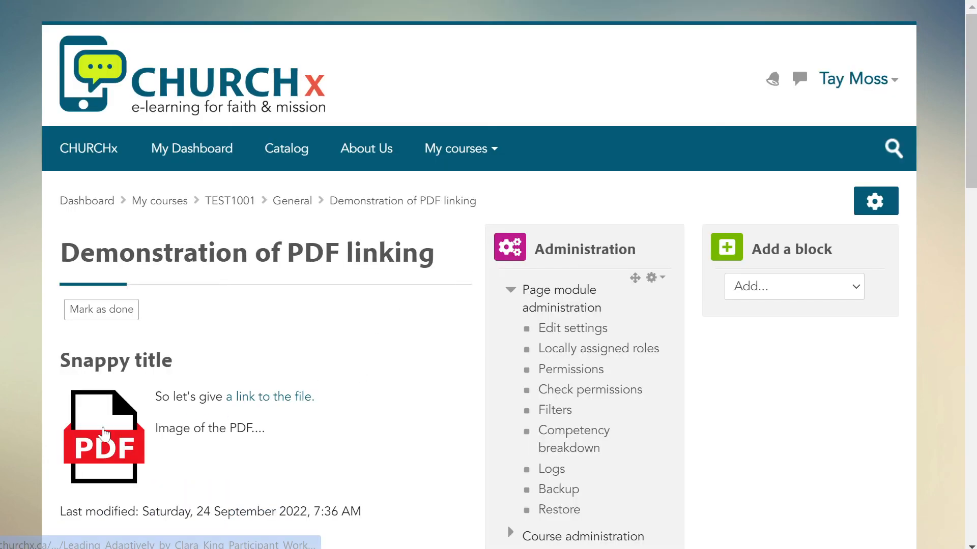
Test the PDF icon link and the "a link to the file." text link on the displayed page.
left_click(104, 433)
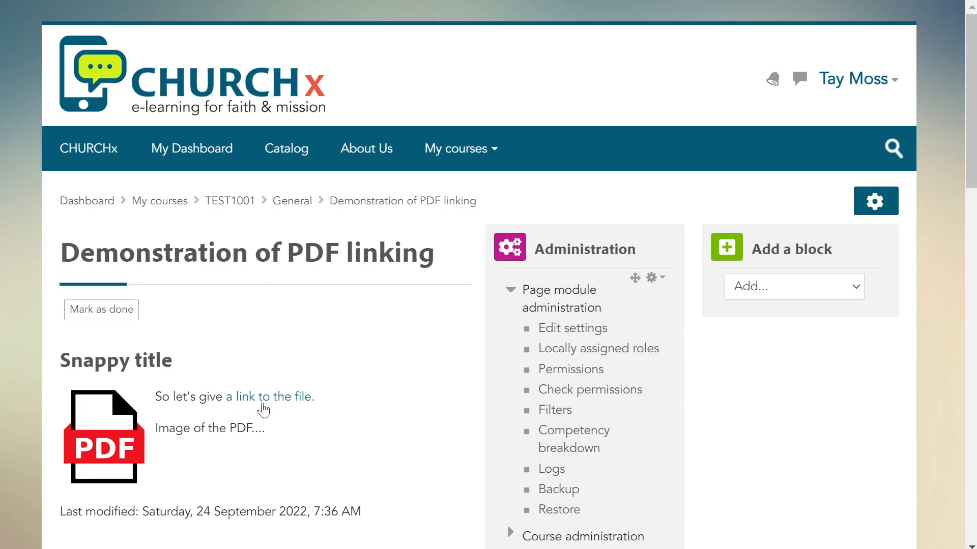
left_click(259, 402)
scroll(294, 402, "down", 3)
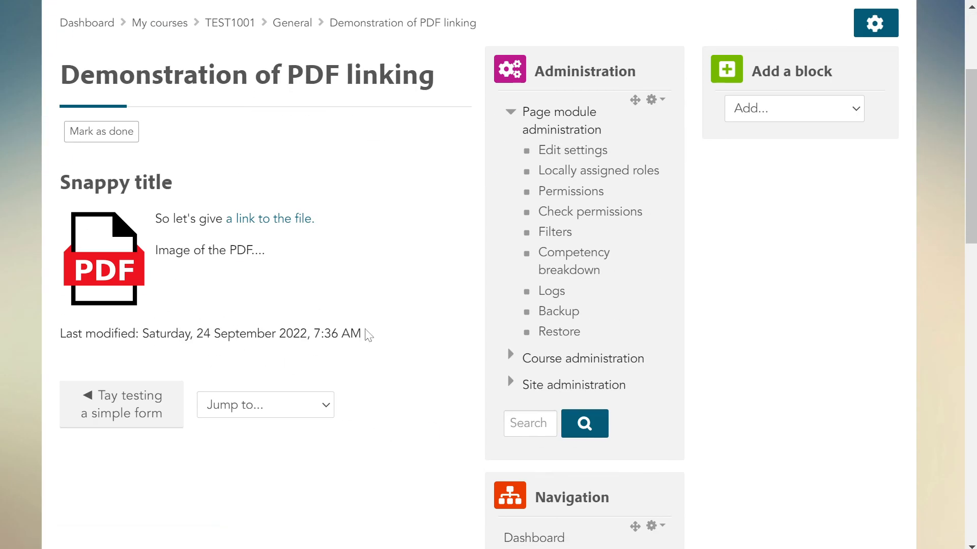